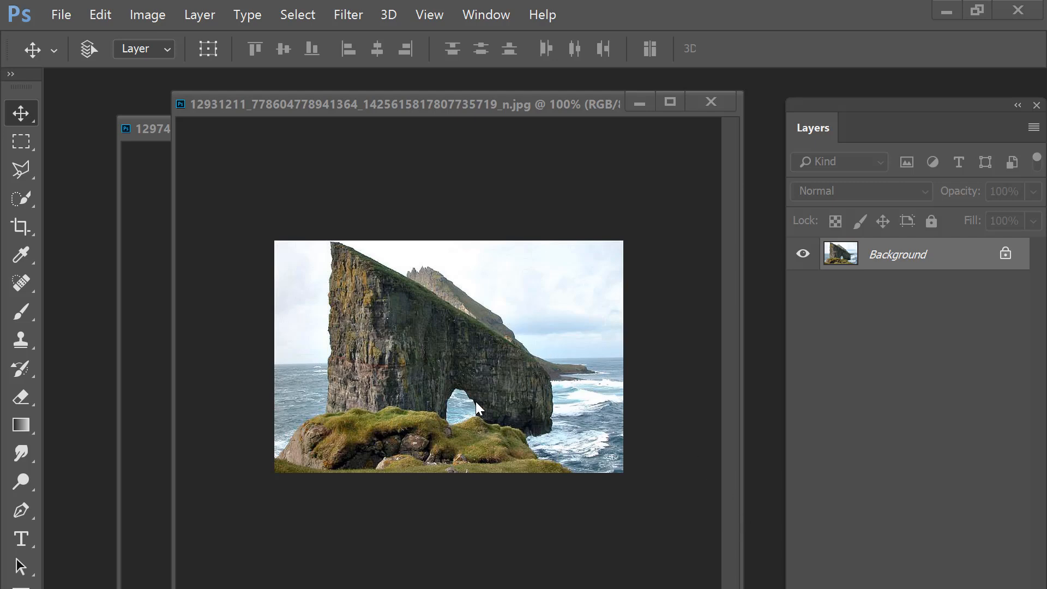
Outline the large cliff and its grassy foreground rocks as a closed selection with the Polygonal Lasso at 5 px feather
{"action": "left_click", "coordinate": [30, 176]}
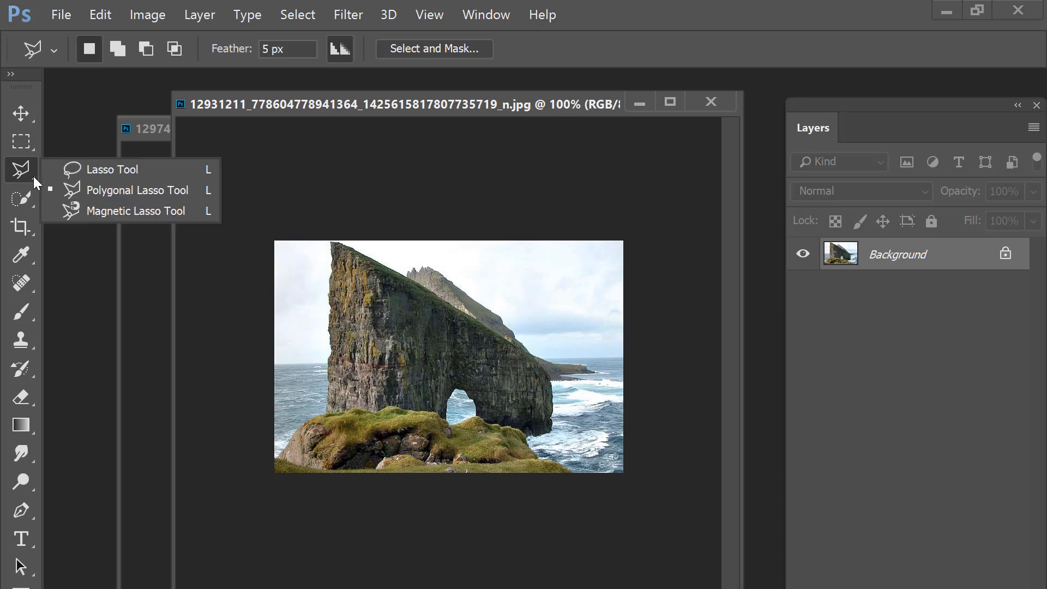
{"action": "left_click", "coordinate": [100, 191]}
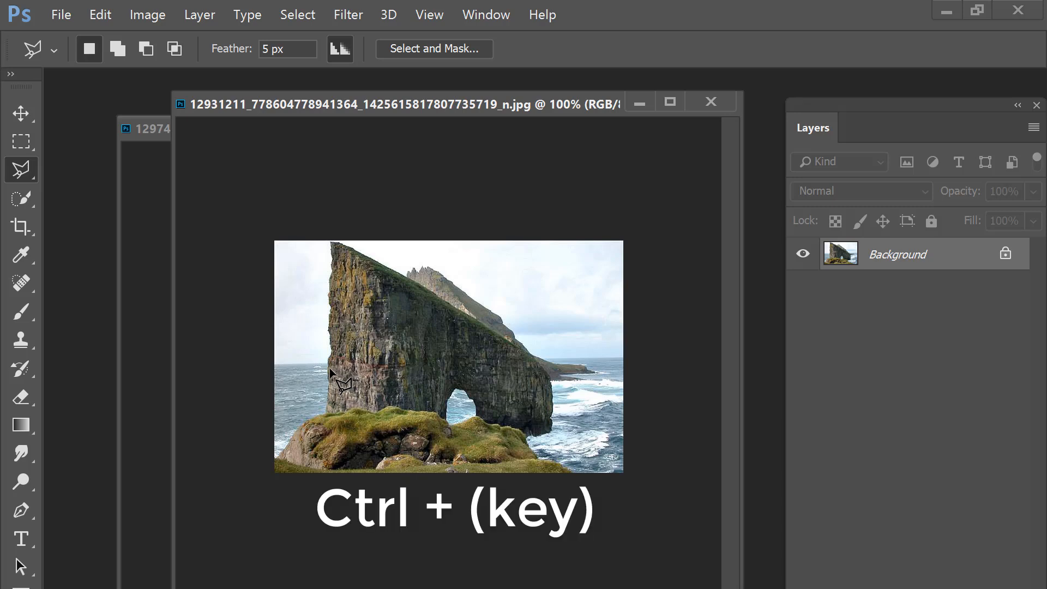
{"action": "key", "text": "ctrl+plus"}
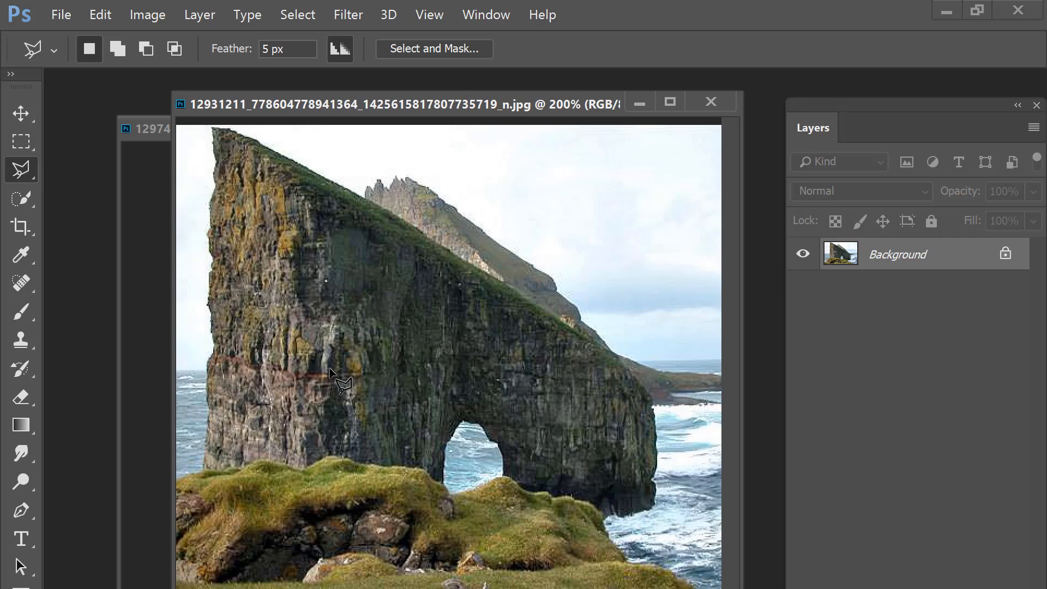
{"action": "left_click_drag", "start_coordinate": [315, 402], "coordinate": [393, 404]}
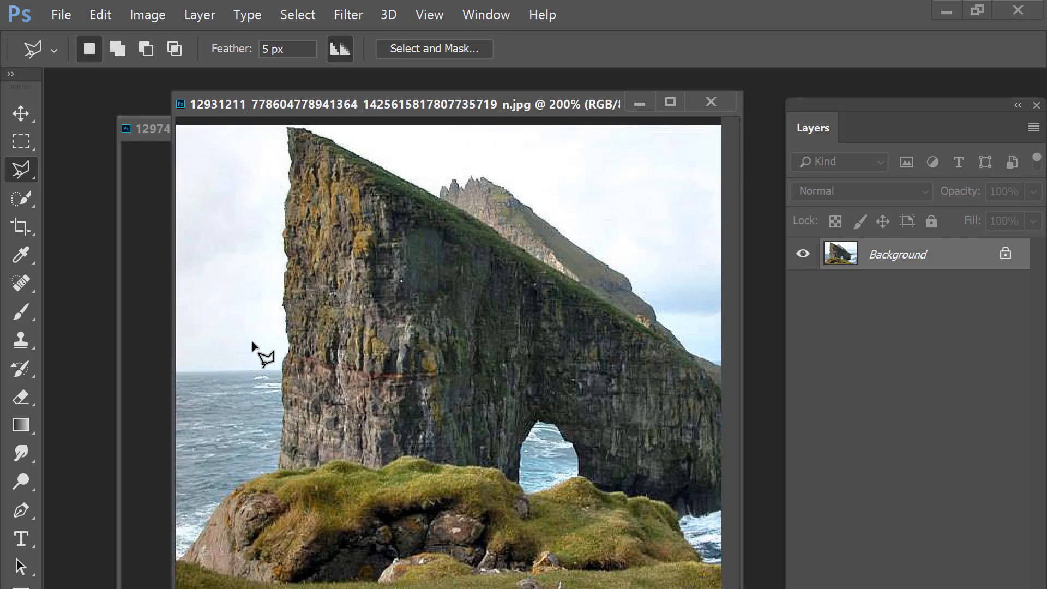
{"action": "left_click", "coordinate": [278, 466]}
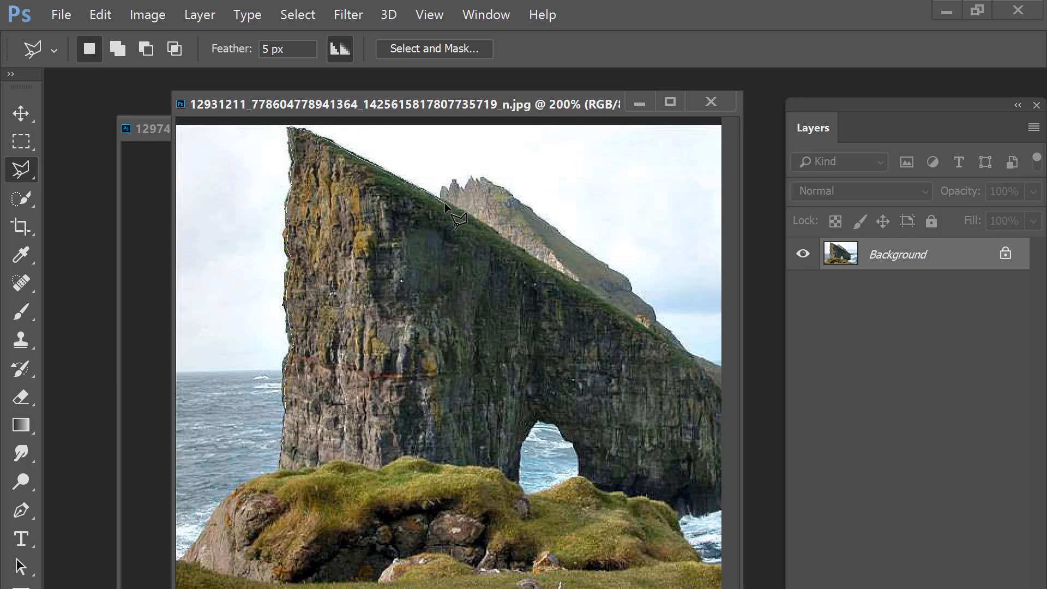
{"action": "key", "text": "space"}
{"action": "left_click_drag", "start_coordinate": [523, 290], "coordinate": [381, 264]}
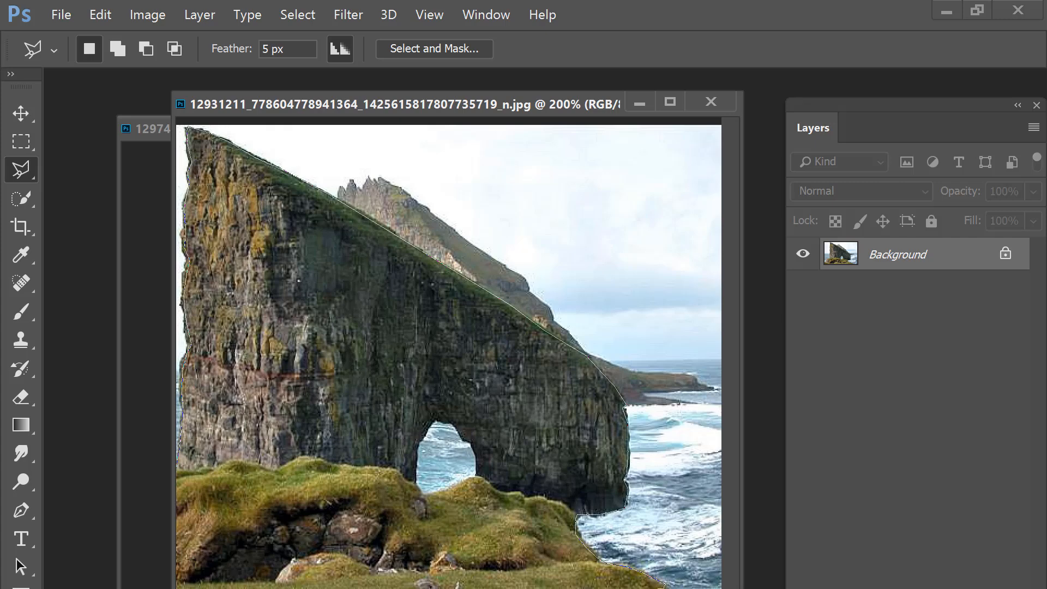
{"action": "left_click_drag", "start_coordinate": [416, 561], "coordinate": [565, 551]}
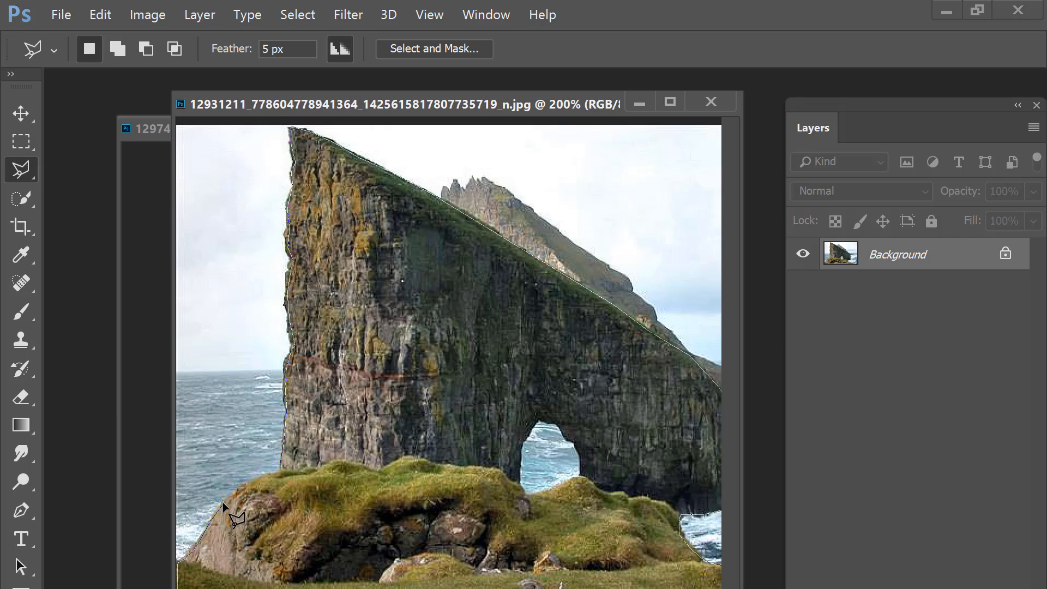
{"action": "left_click", "coordinate": [281, 465]}
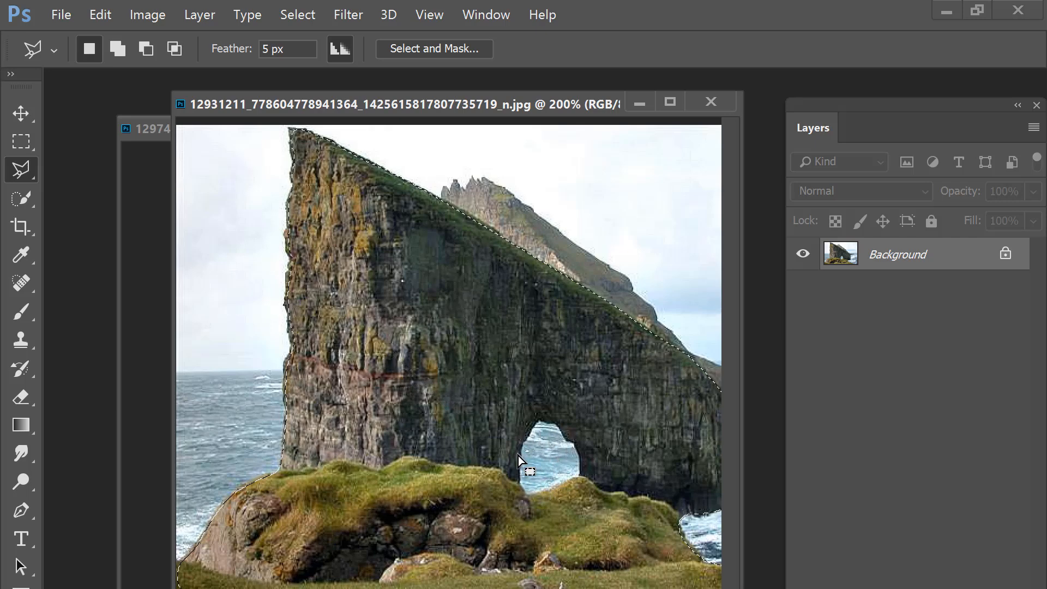
{"action": "left_click_drag", "start_coordinate": [453, 103], "coordinate": [553, 119]}
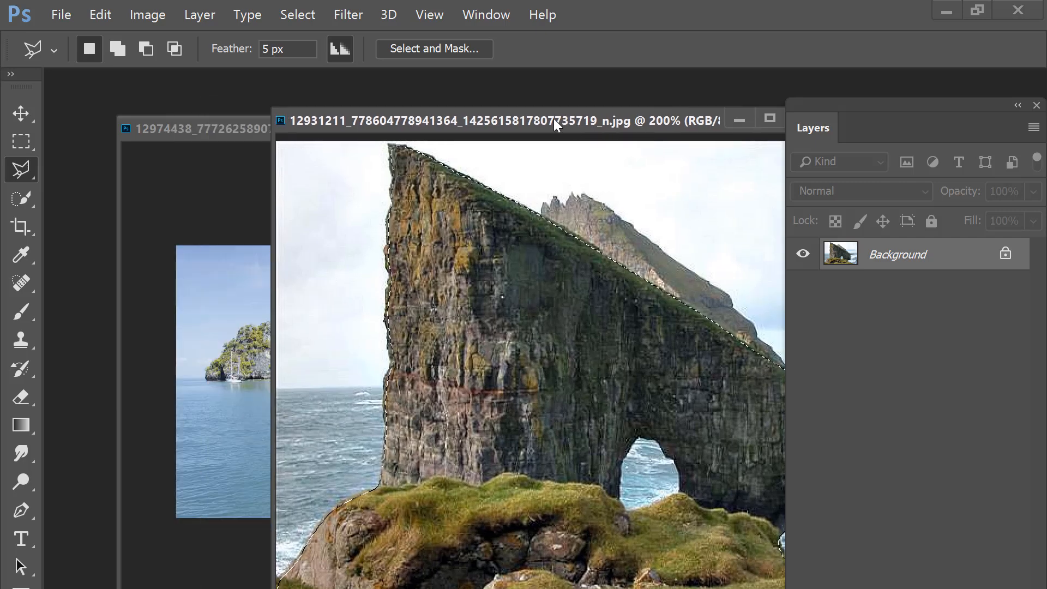
{"action": "left_click", "coordinate": [176, 128]}
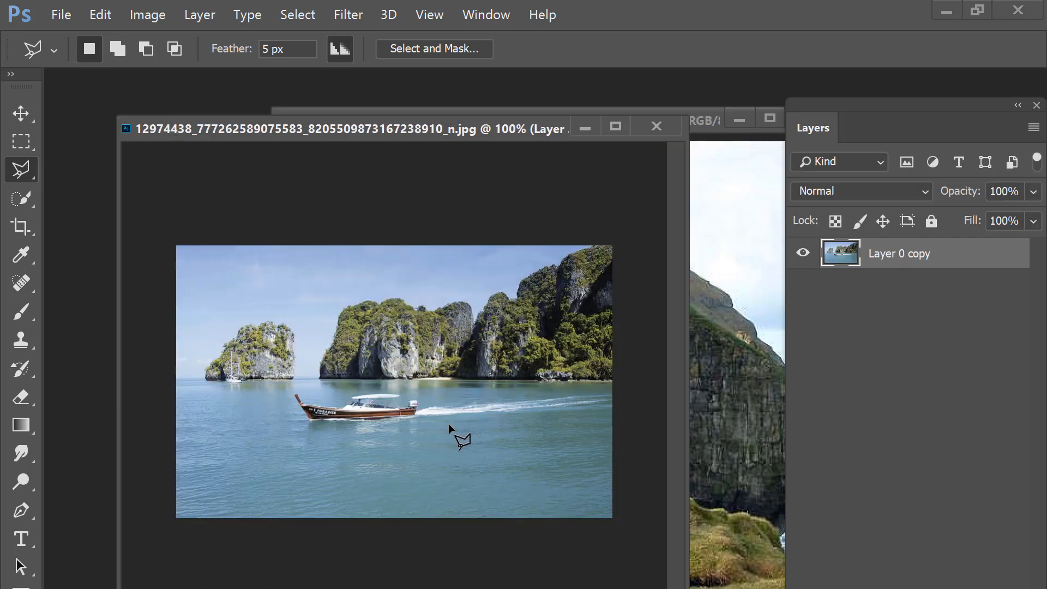
{"action": "left_click", "coordinate": [725, 187]}
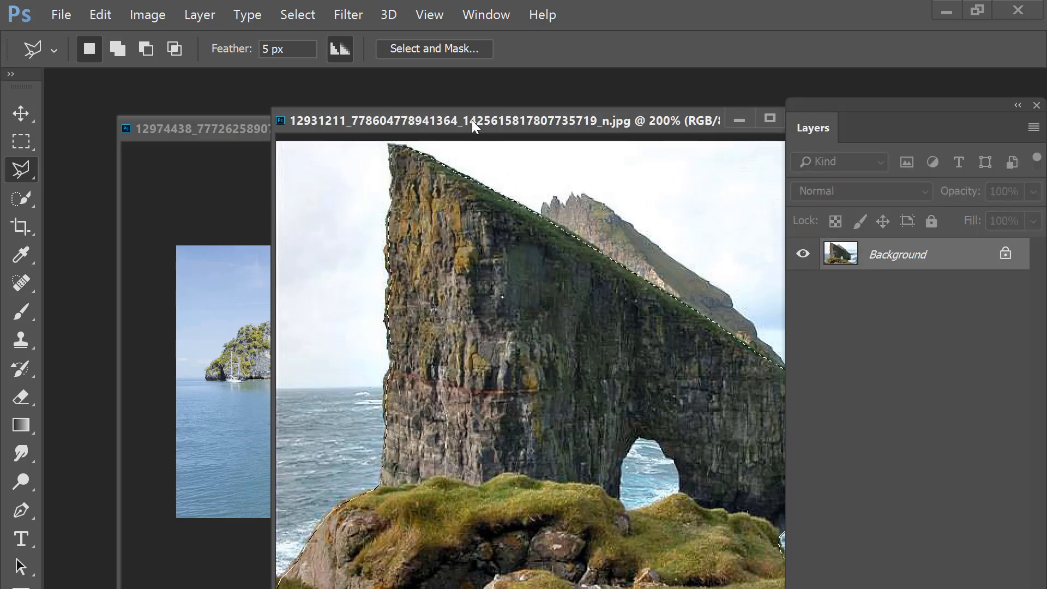
{"action": "left_click_drag", "start_coordinate": [472, 120], "coordinate": [393, 106]}
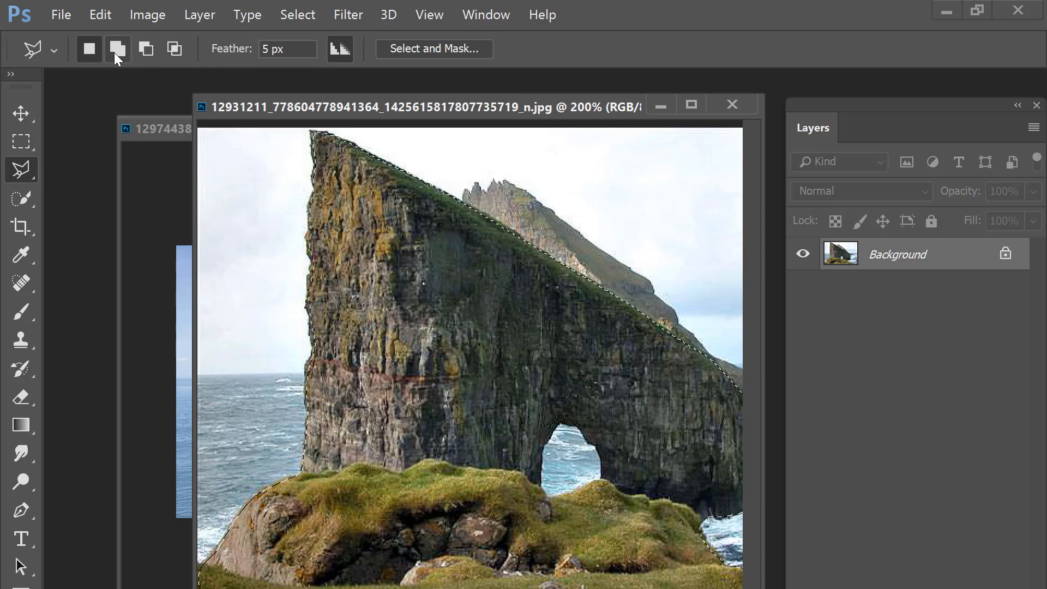
Subtract the arch opening beneath the cliff from the selection by tracing its edge with the Polygonal Lasso
{"action": "left_click", "coordinate": [146, 49]}
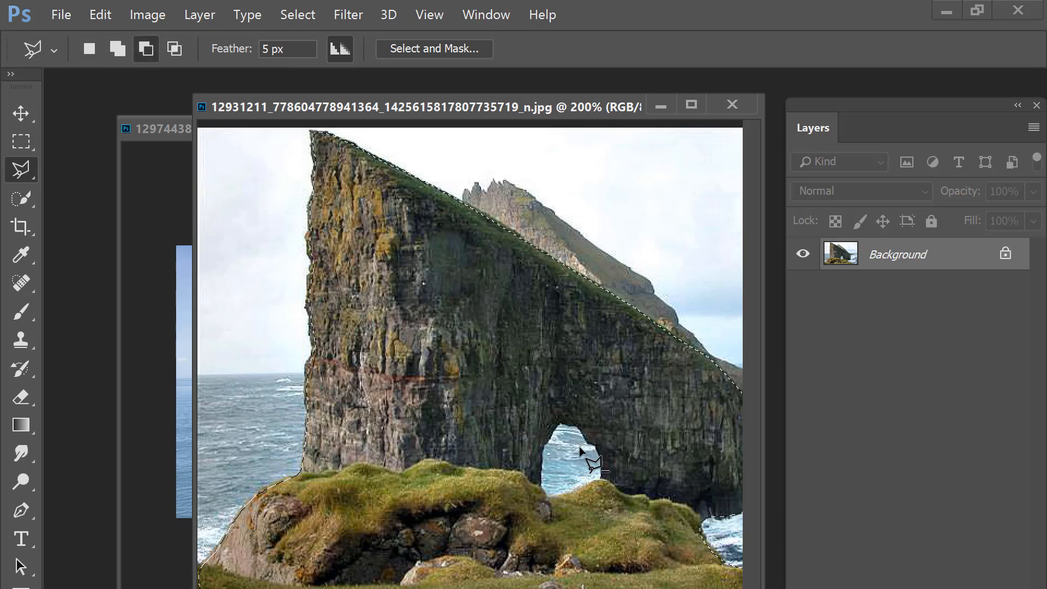
{"action": "key", "text": "ctrl+plus"}
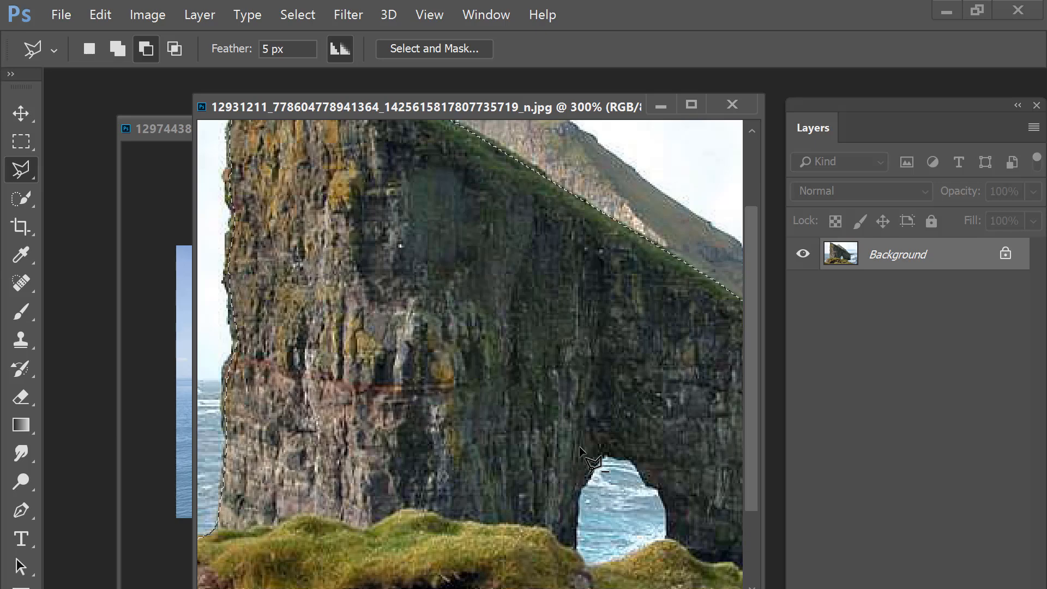
{"action": "left_click_drag", "start_coordinate": [607, 507], "coordinate": [513, 452]}
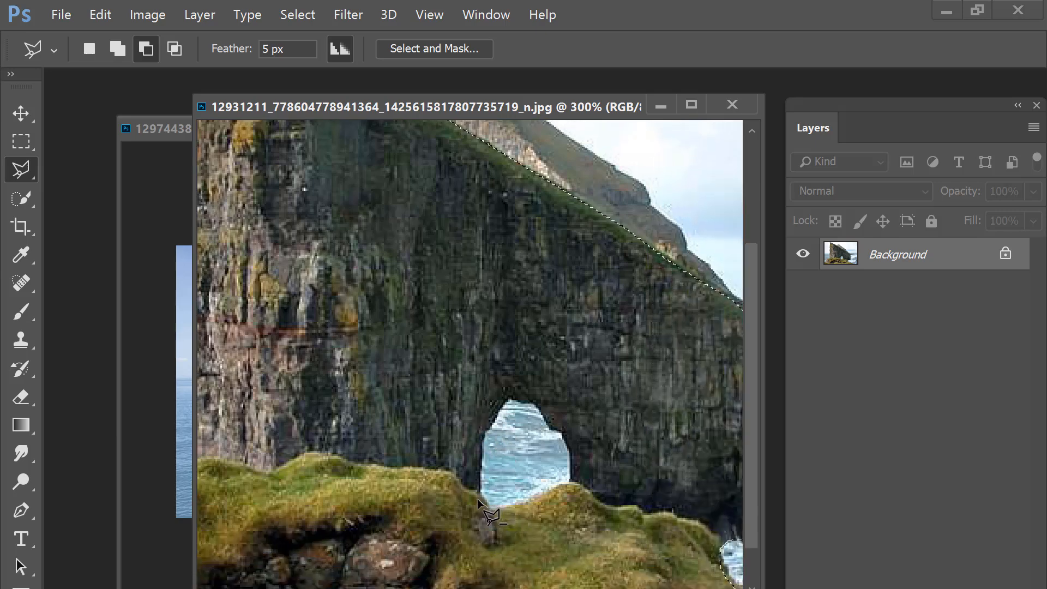
{"action": "left_click", "coordinate": [480, 464]}
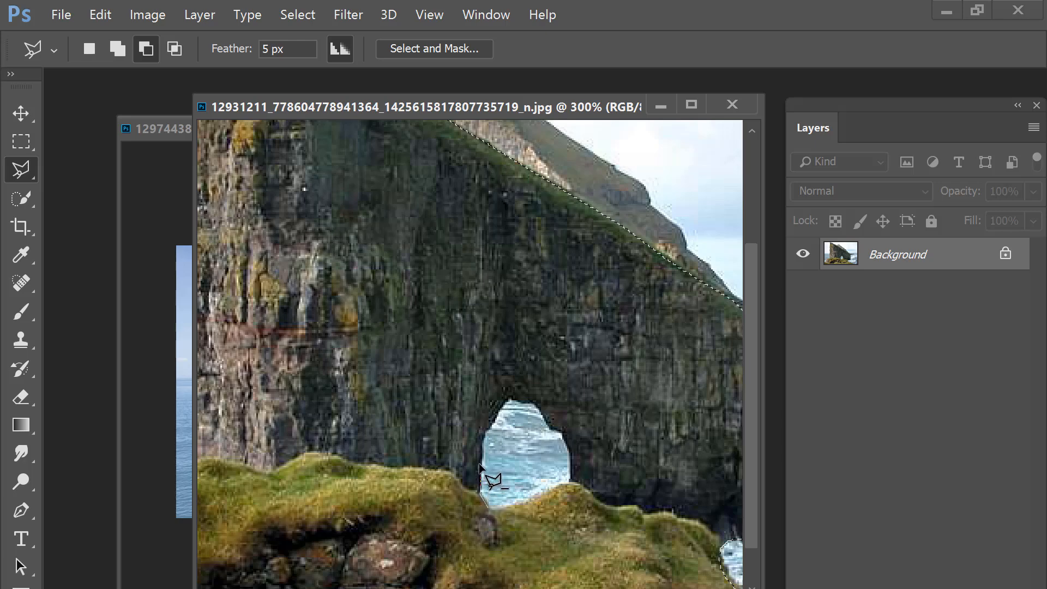
{"action": "left_click", "coordinate": [486, 423]}
{"action": "left_click", "coordinate": [478, 406]}
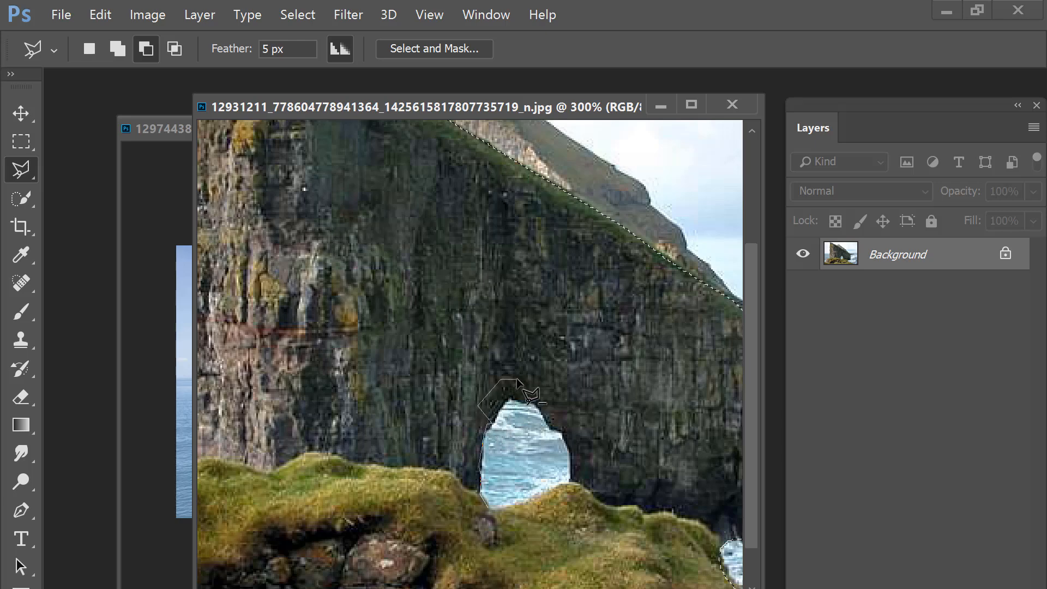
{"action": "key", "text": "BackSpace"}
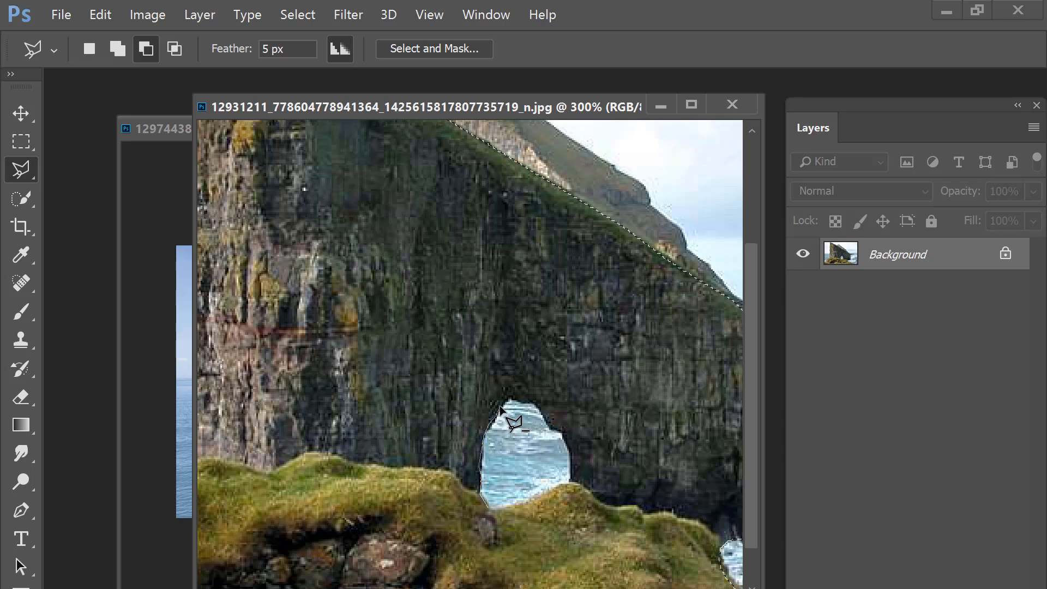
{"action": "left_click", "coordinate": [532, 403]}
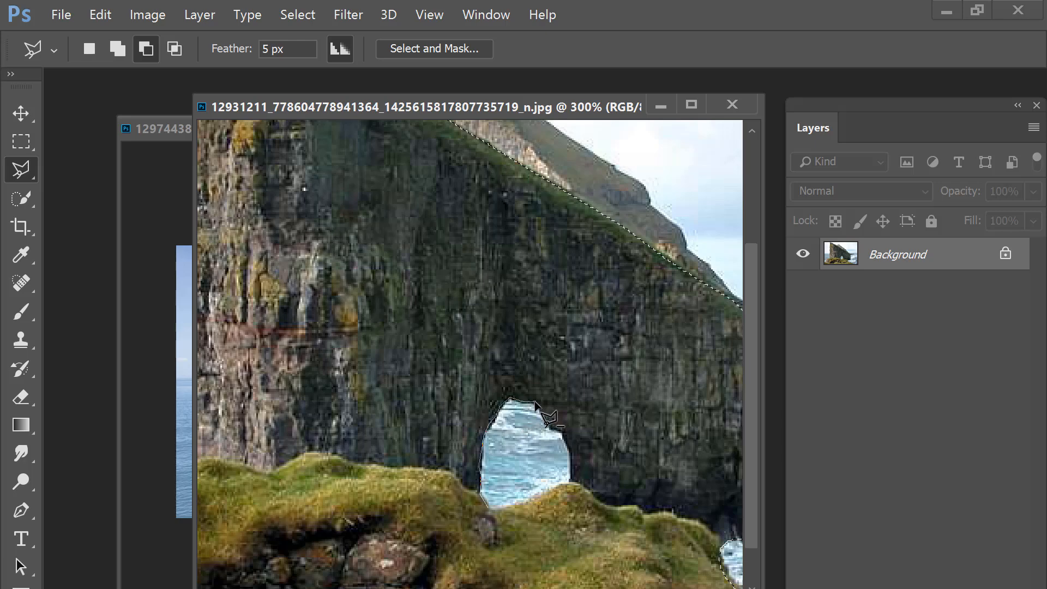
{"action": "left_click", "coordinate": [546, 419]}
{"action": "left_click", "coordinate": [489, 506]}
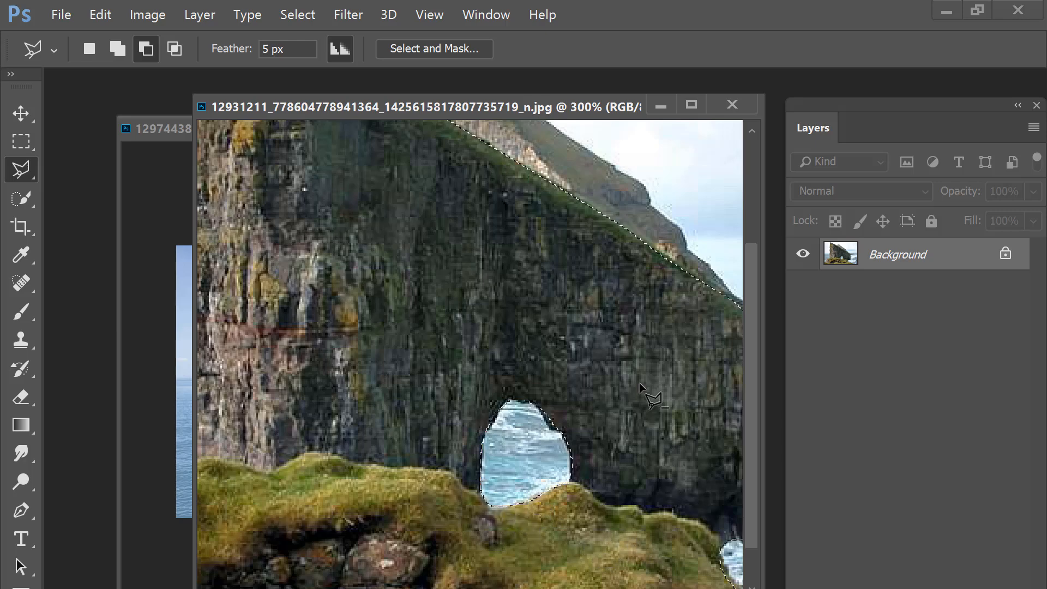
Move the selected cliff into the boat photo as a new layer and place it over the lower middle of the image
{"action": "key", "text": "ctrl+minus"}
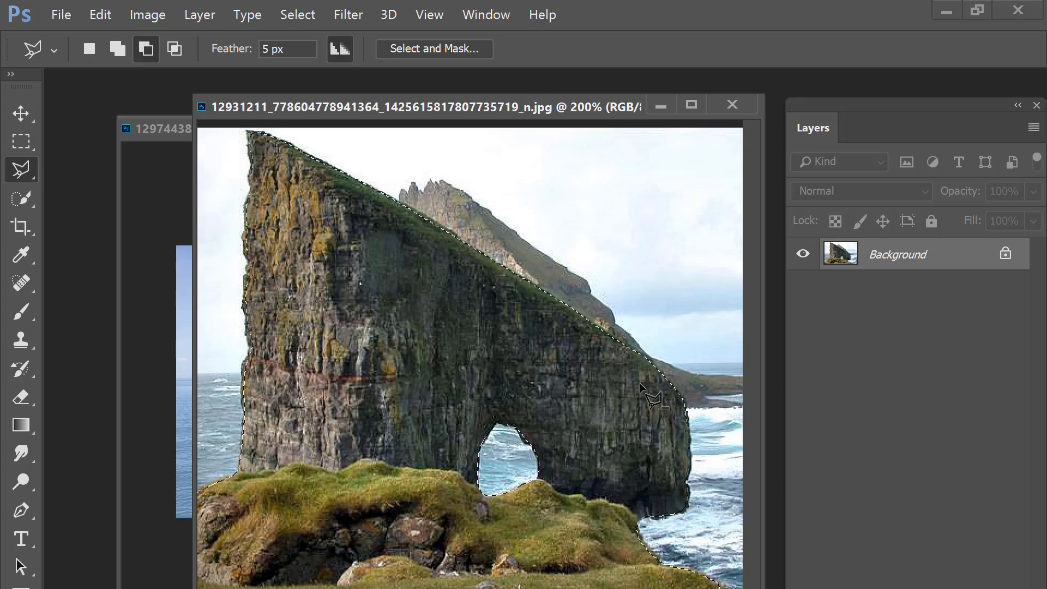
{"action": "key", "text": "ctrl+minus"}
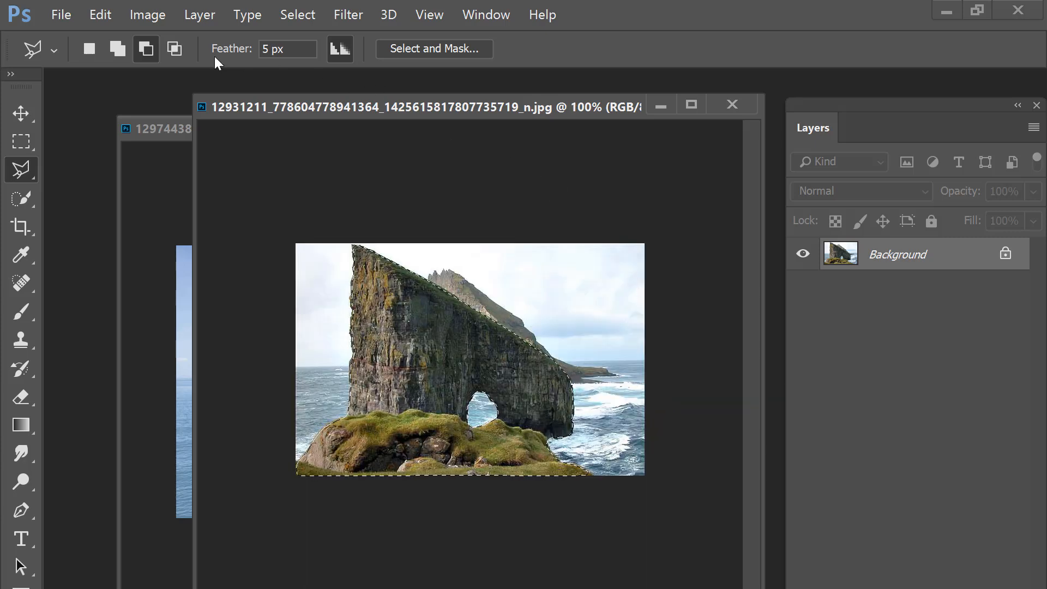
{"action": "left_click", "coordinate": [24, 113]}
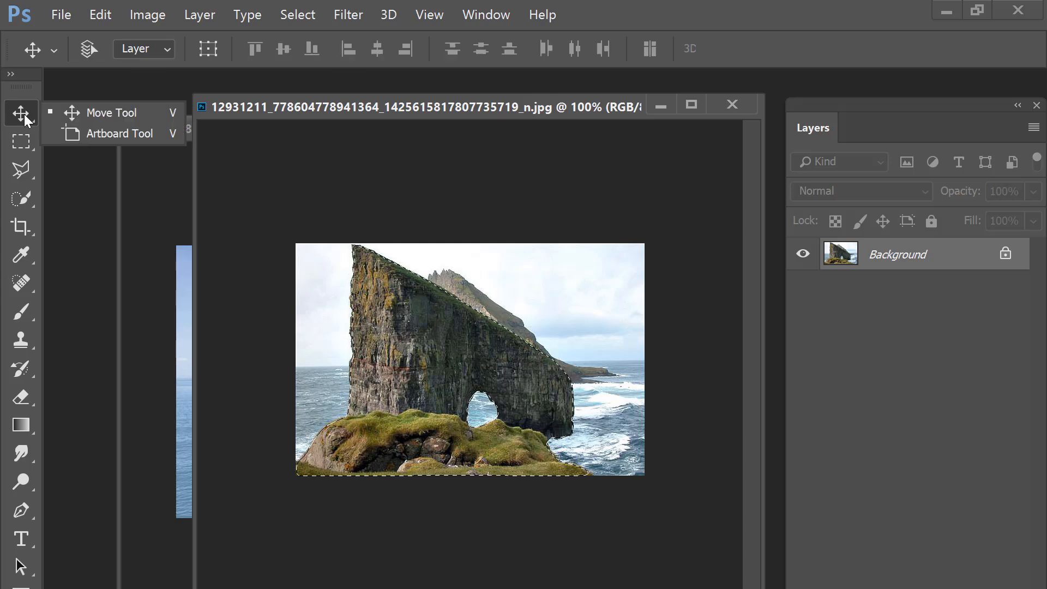
{"action": "left_click", "coordinate": [76, 110]}
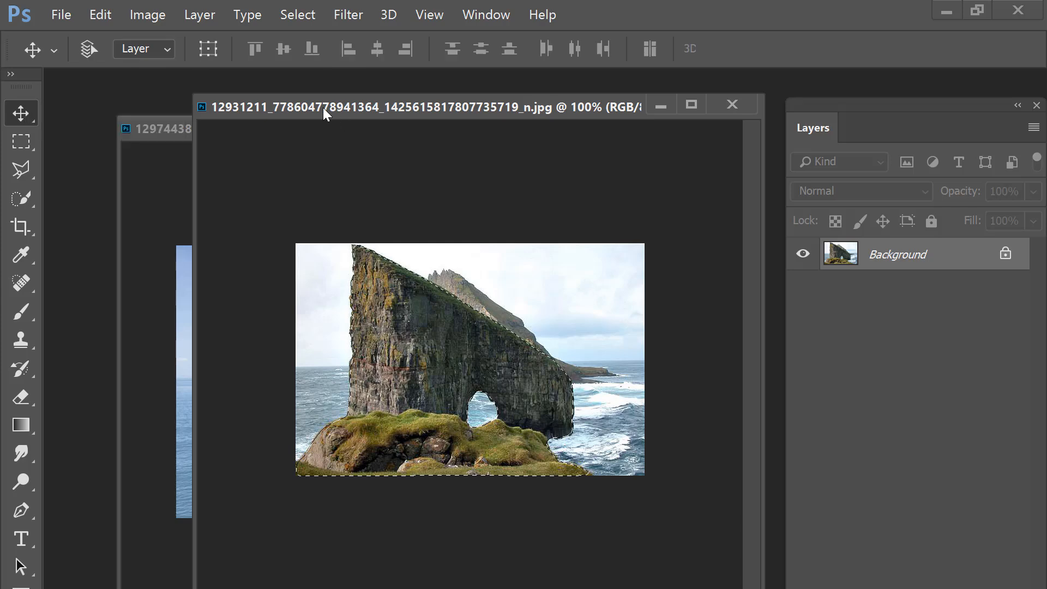
{"action": "left_click_drag", "start_coordinate": [323, 107], "coordinate": [564, 122]}
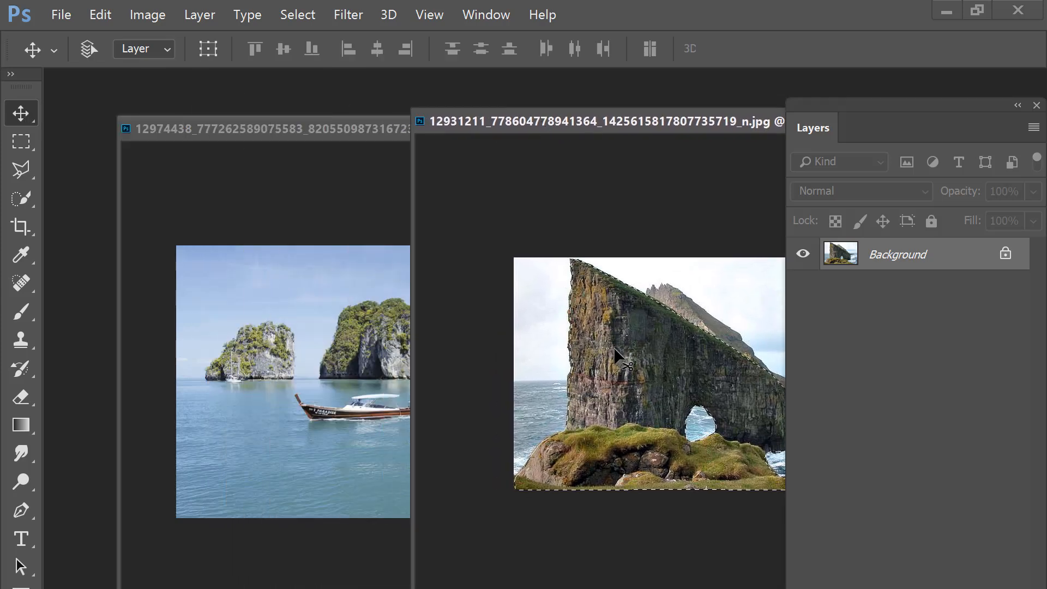
{"action": "left_click_drag", "start_coordinate": [597, 354], "coordinate": [369, 330]}
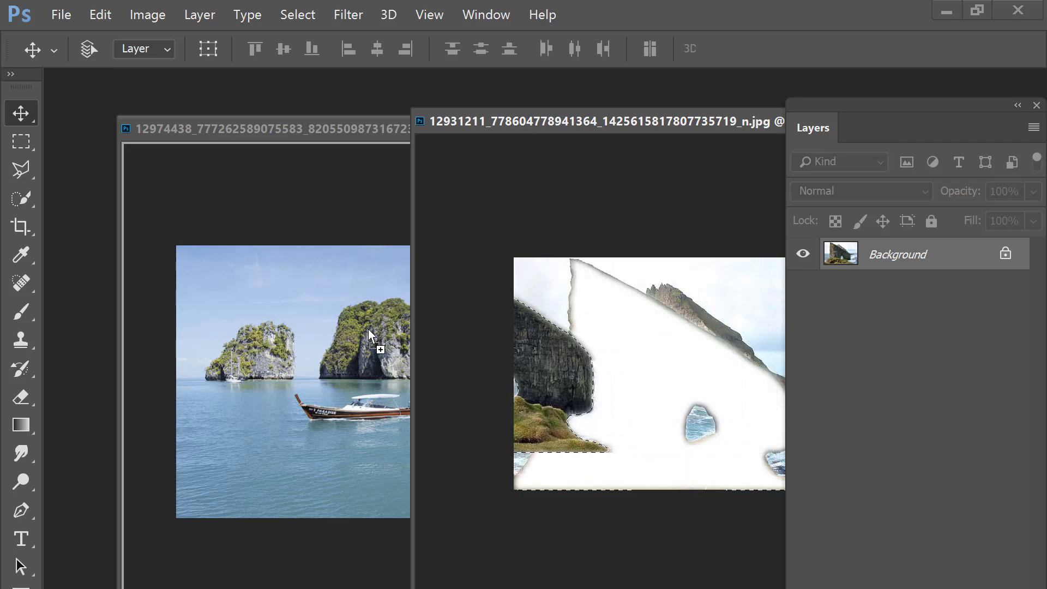
{"action": "left_click_drag", "start_coordinate": [316, 403], "coordinate": [366, 385]}
Clear the cliff photo's window out of the way and bring the boat photo back to the front
{"action": "left_click", "coordinate": [706, 259]}
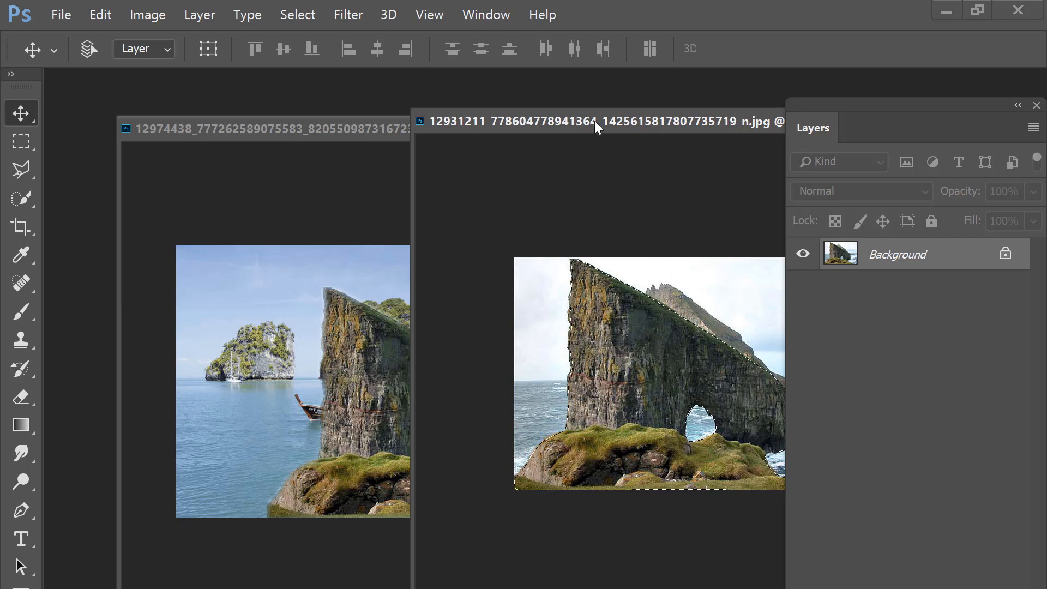
{"action": "left_click_drag", "start_coordinate": [596, 121], "coordinate": [447, 145]}
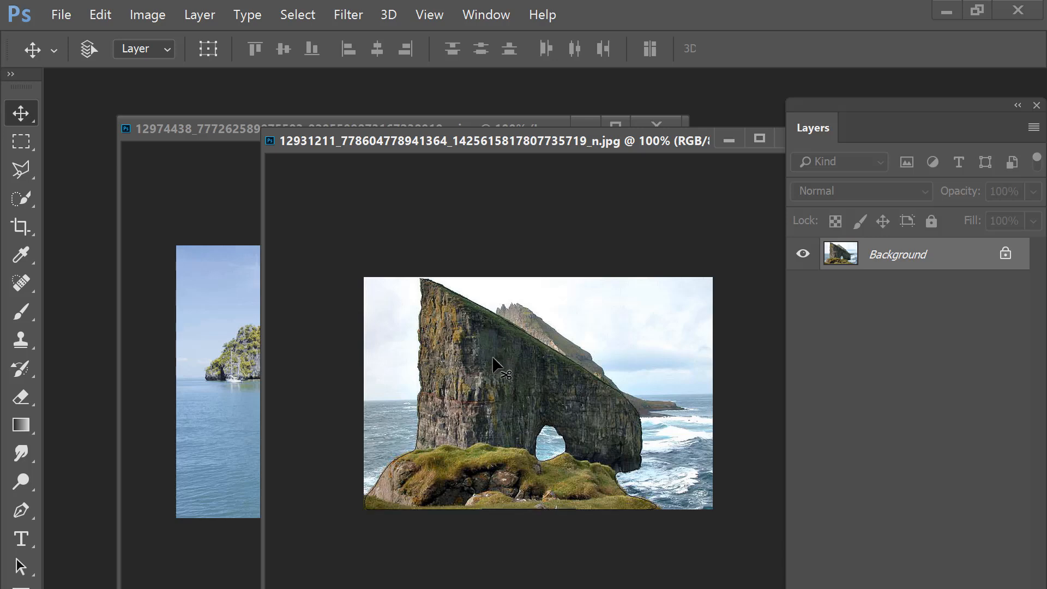
{"action": "left_click_drag", "start_coordinate": [611, 143], "coordinate": [530, 119]}
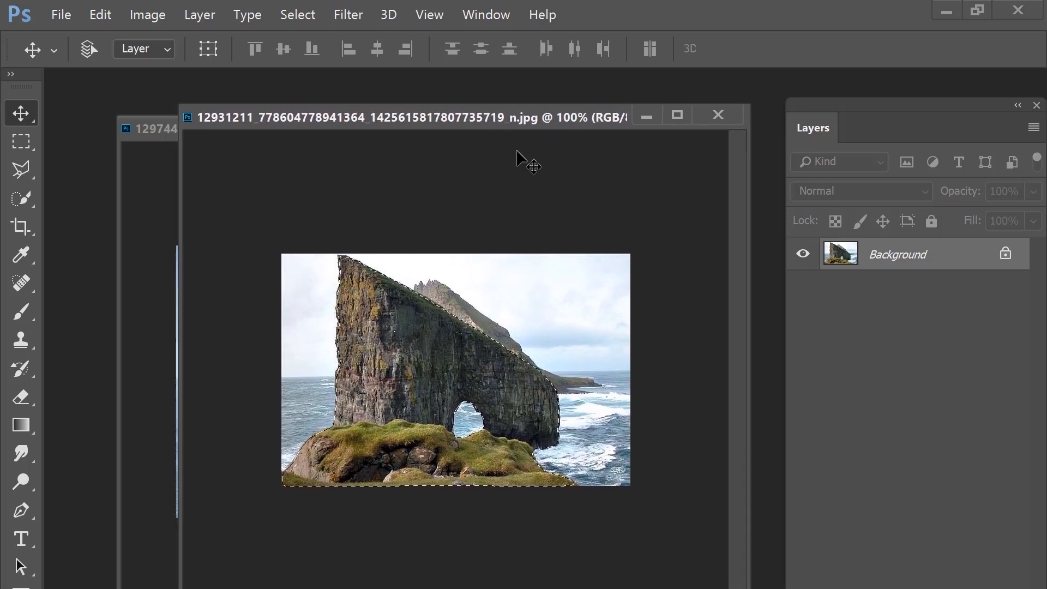
{"action": "left_click", "coordinate": [19, 170]}
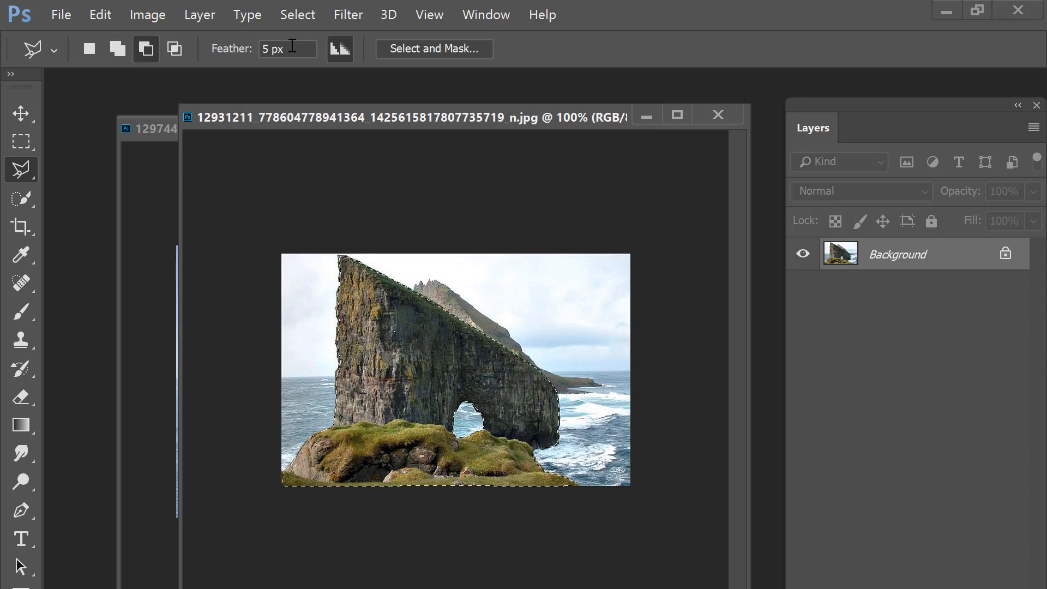
{"action": "left_click_drag", "start_coordinate": [248, 114], "coordinate": [393, 138]}
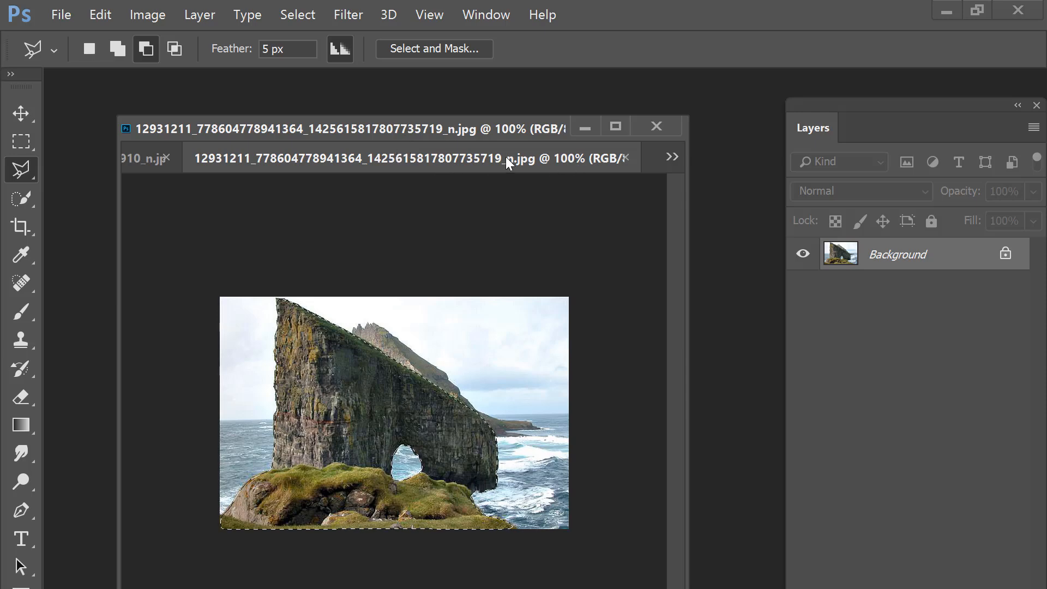
{"action": "left_click_drag", "start_coordinate": [505, 156], "coordinate": [542, 207]}
{"action": "left_click", "coordinate": [763, 204]}
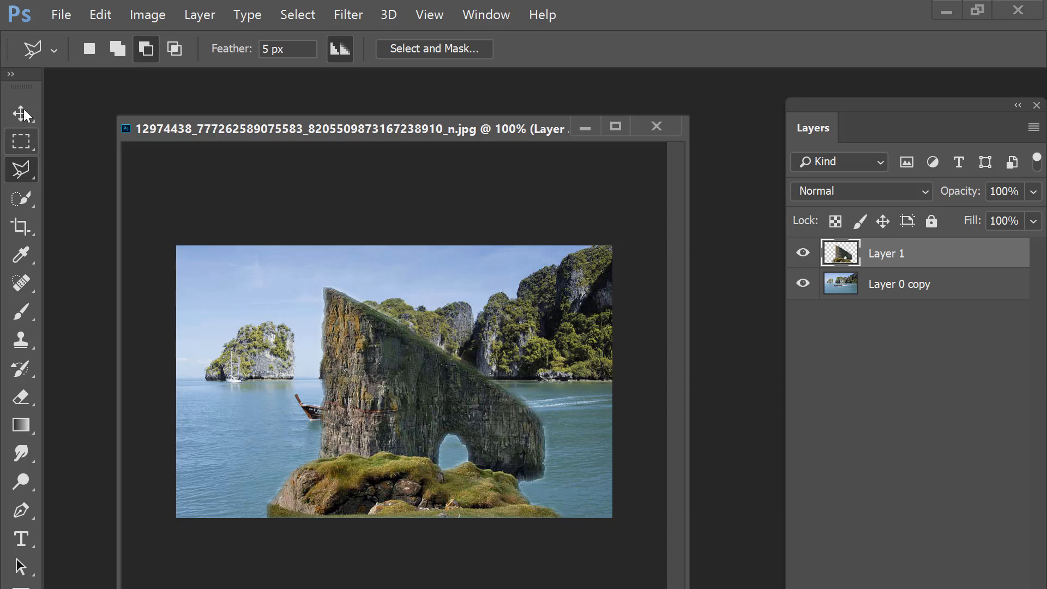
Scale the cliff layer to 78.16% width and 76.53% height and place it in the lower-right corner of the boat photo
{"action": "left_click", "coordinate": [22, 112]}
{"action": "left_click_drag", "start_coordinate": [426, 400], "coordinate": [487, 401]}
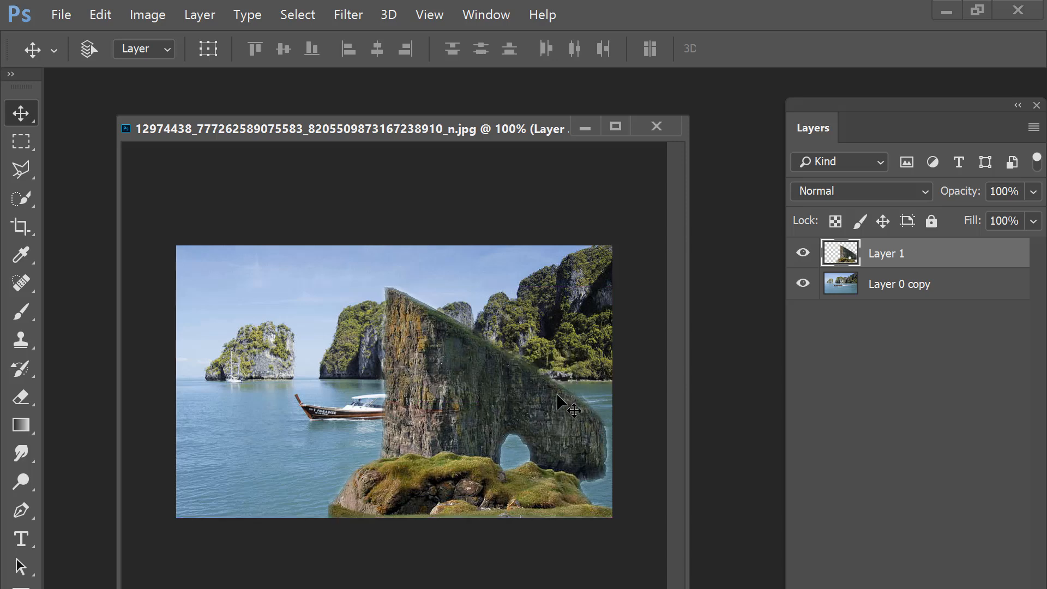
{"action": "key", "text": "ctrl+t"}
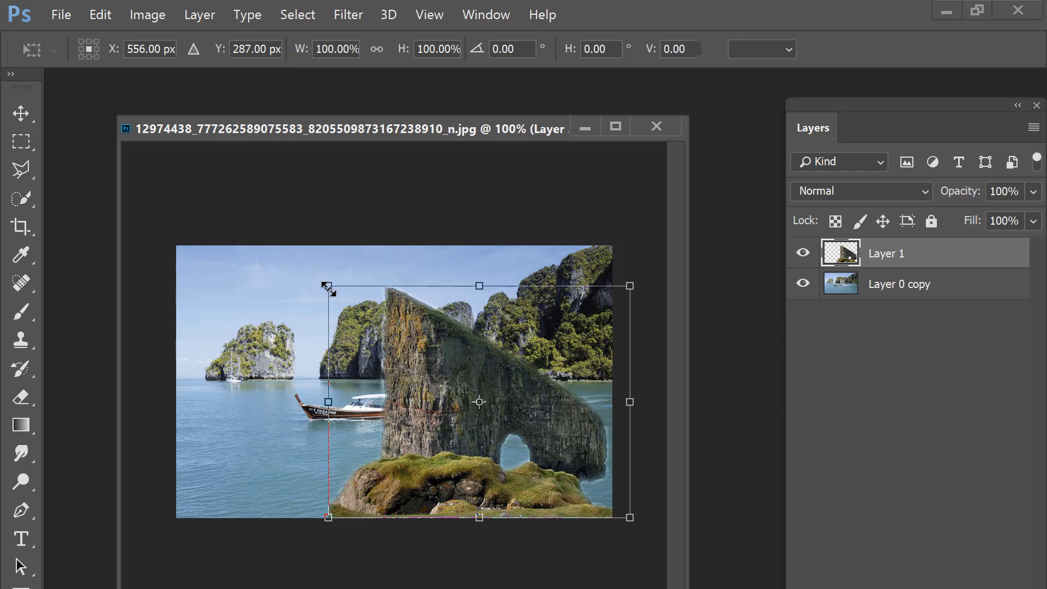
{"action": "left_click_drag", "start_coordinate": [327, 287], "coordinate": [386, 343]}
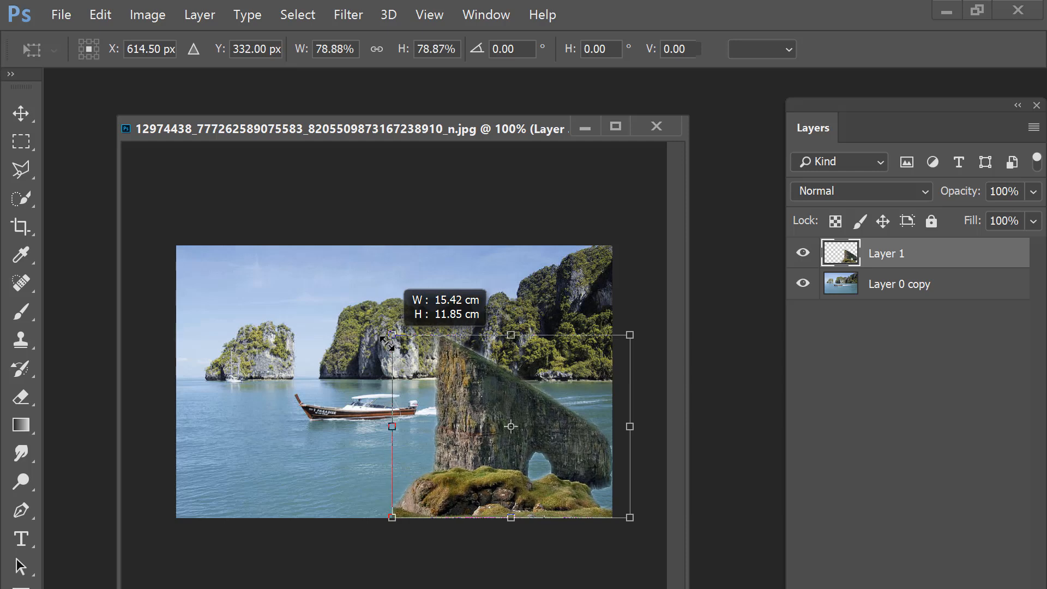
{"action": "left_click_drag", "start_coordinate": [387, 342], "coordinate": [389, 348]}
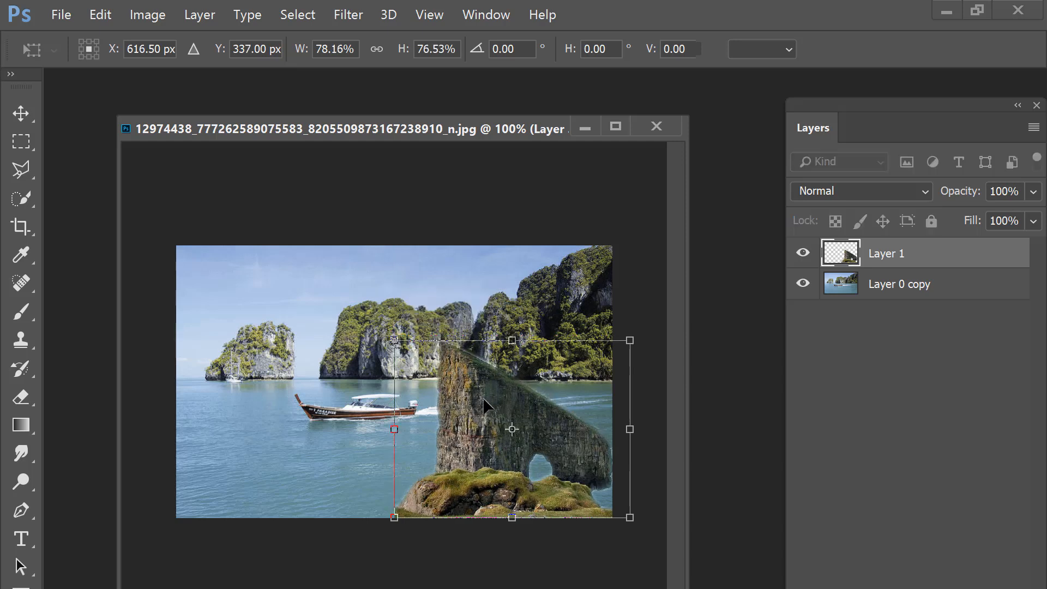
{"action": "left_click_drag", "start_coordinate": [473, 393], "coordinate": [499, 399]}
{"action": "key", "text": "Return"}
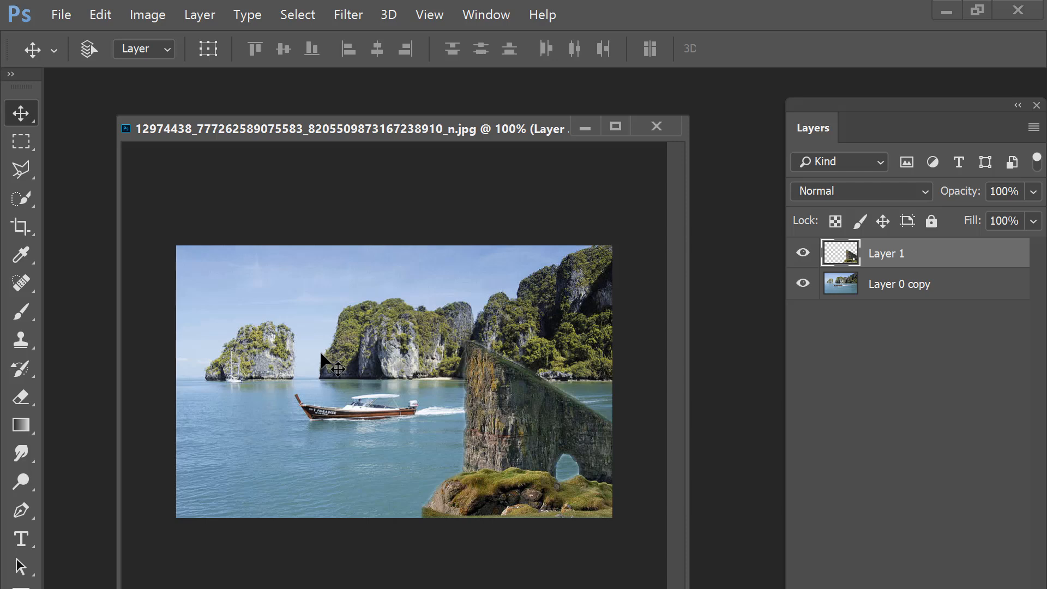